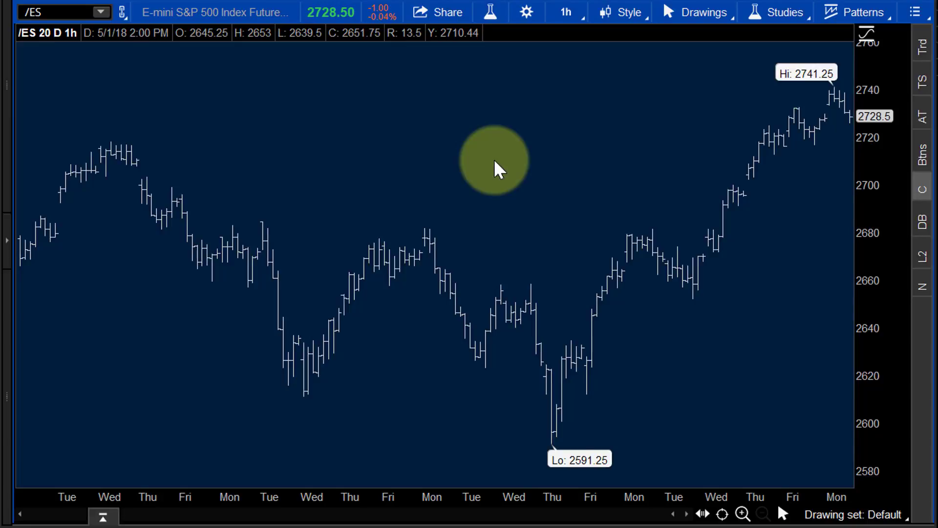
# Add the Comparison study to the /ES price chart
pyautogui.click(494, 15)
pyautogui.moveTo(268, 134); pyautogui.dragTo(268, 152)
pyautogui.click(89, 227)
pyautogui.click(92, 428)
# Set the Comparison study to BAR style with /ZN as the secondary security, and apply it
pyautogui.click(850, 89)
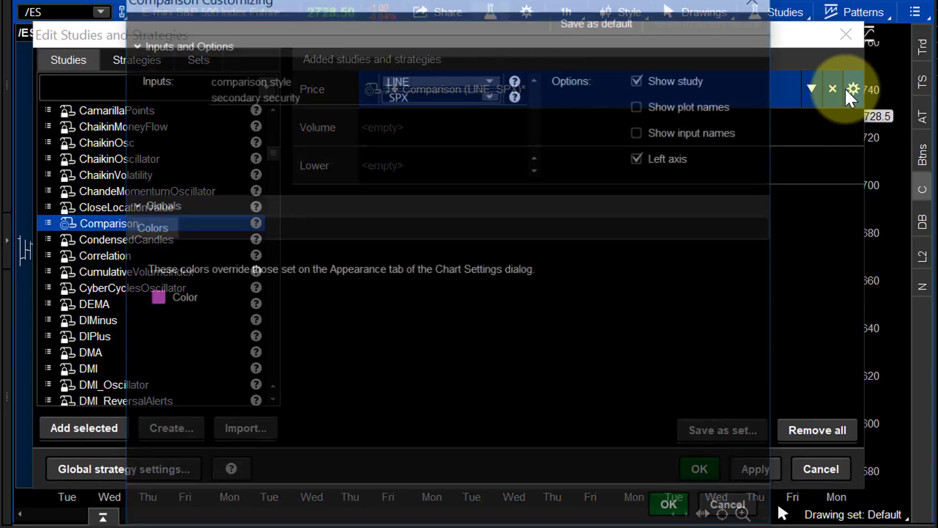
pyautogui.click(433, 78)
pyautogui.click(424, 100)
pyautogui.click(423, 96)
pyautogui.write('/ZN')
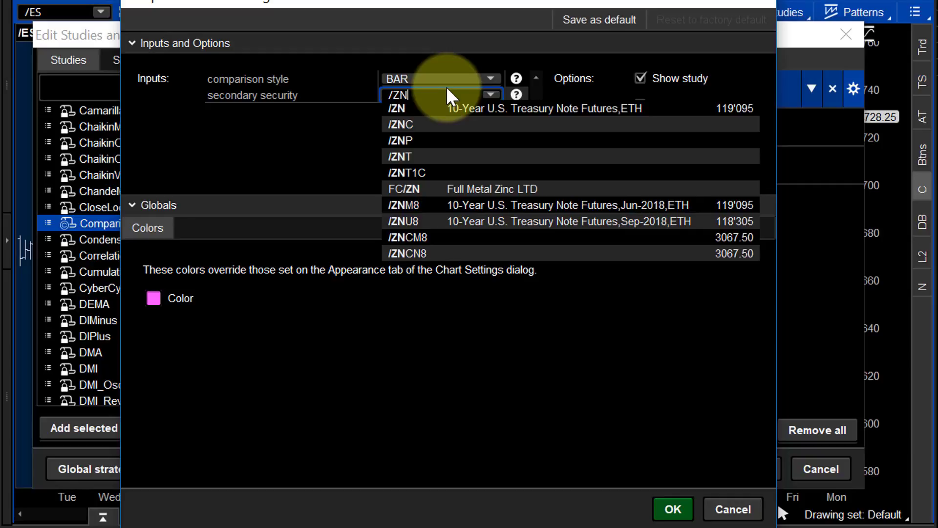
pyautogui.click(454, 120)
pyautogui.click(672, 509)
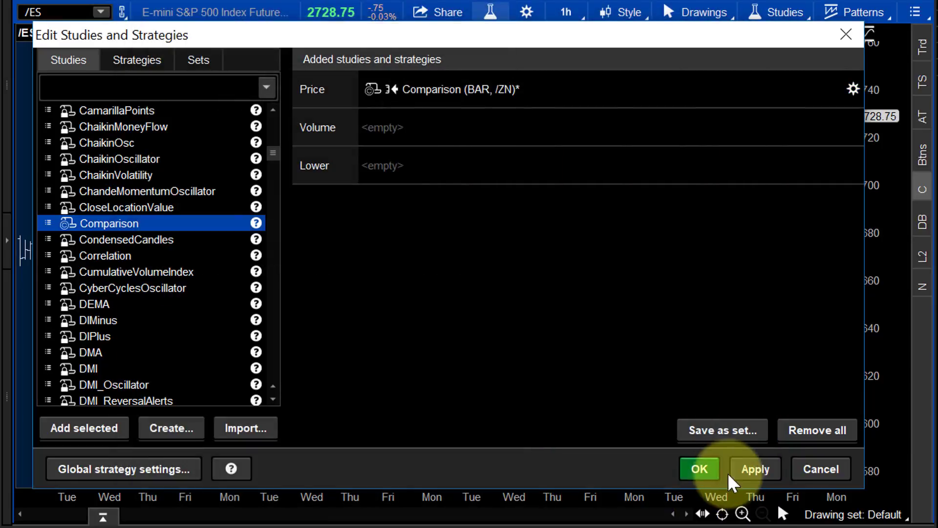
pyautogui.click(753, 472)
pyautogui.click(698, 470)
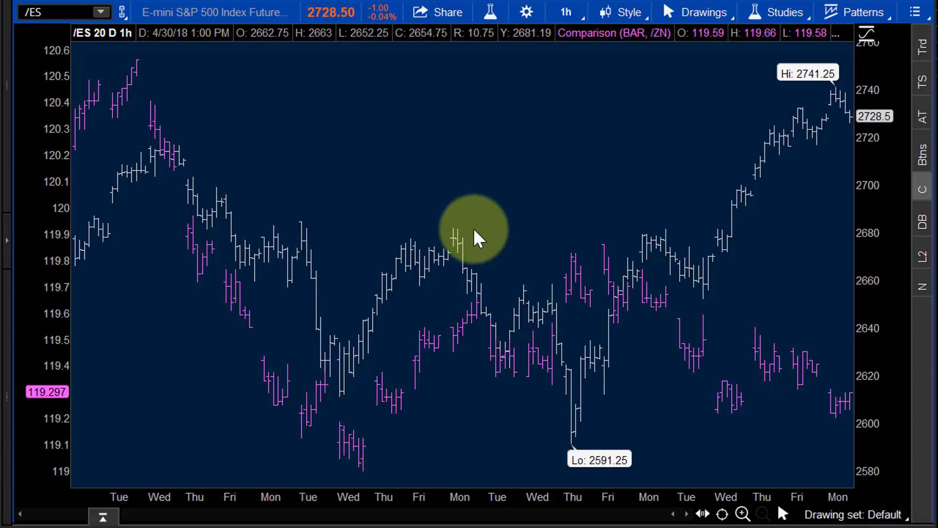
# Load /ZB as the chart's main symbol
pyautogui.click(46, 10)
pyautogui.write('/ZB')
pyautogui.press('Return')
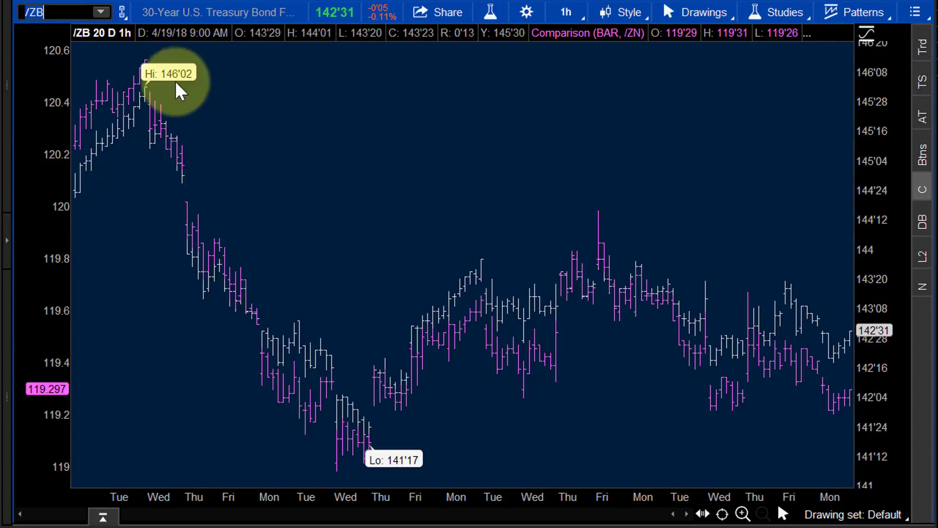
# Choose /VX volatility futures from the Futures symbol table
pyautogui.click(101, 12)
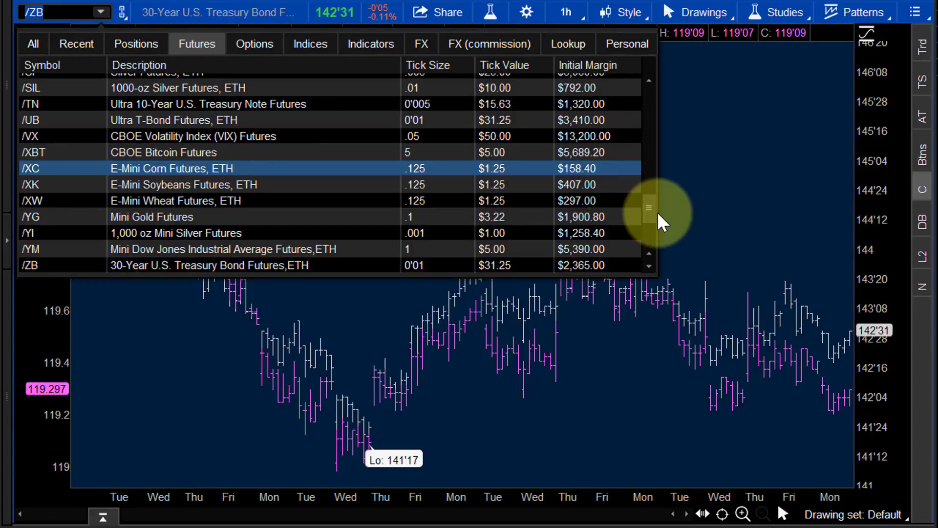
pyautogui.moveTo(649, 207); pyautogui.dragTo(650, 222)
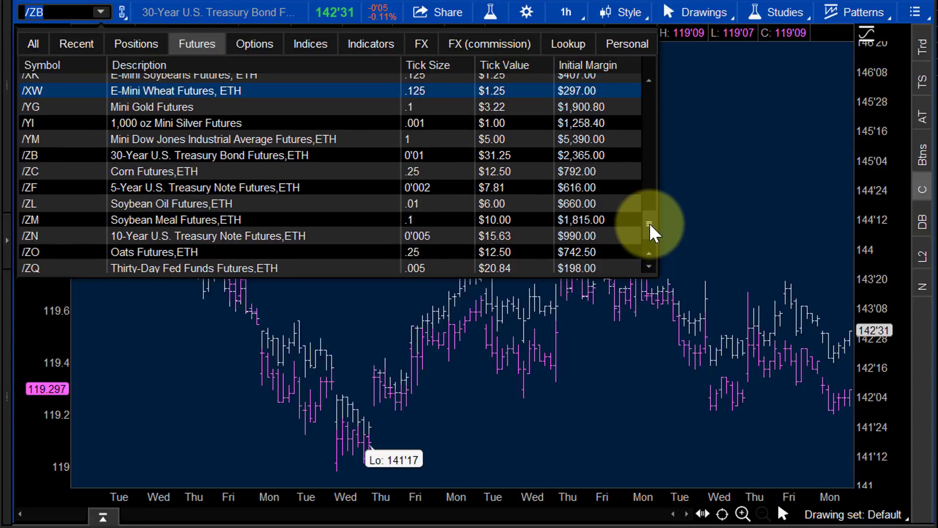
pyautogui.moveTo(649, 223); pyautogui.dragTo(649, 219)
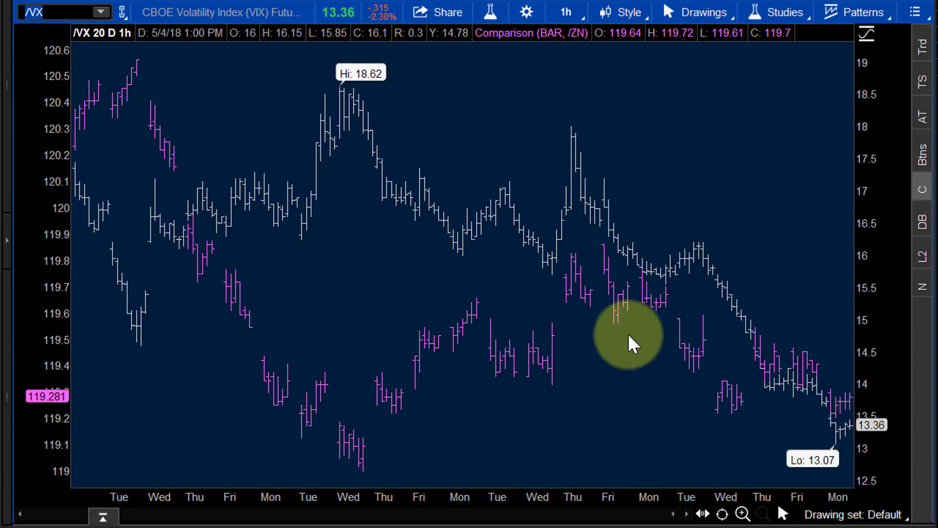
# Invert the Comparison's secondary security to -/ZN and apply it
pyautogui.click(490, 13)
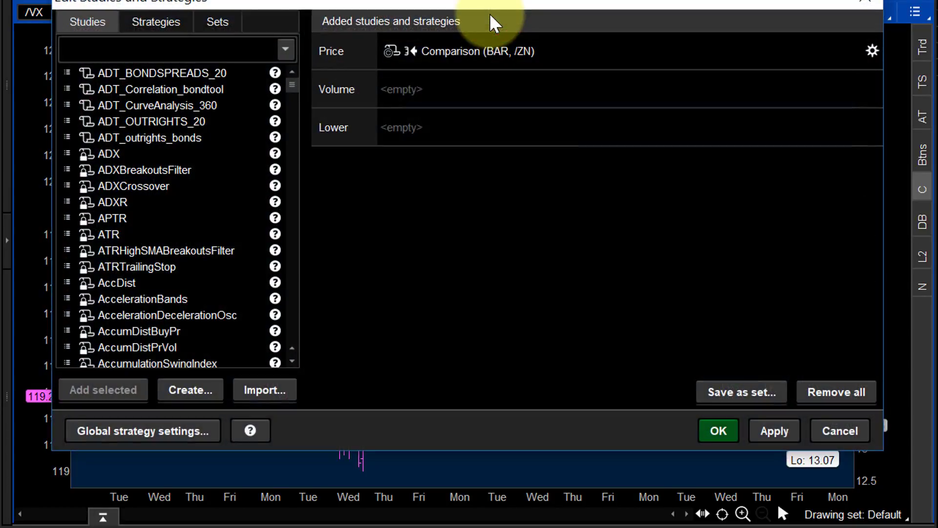
pyautogui.click(516, 89)
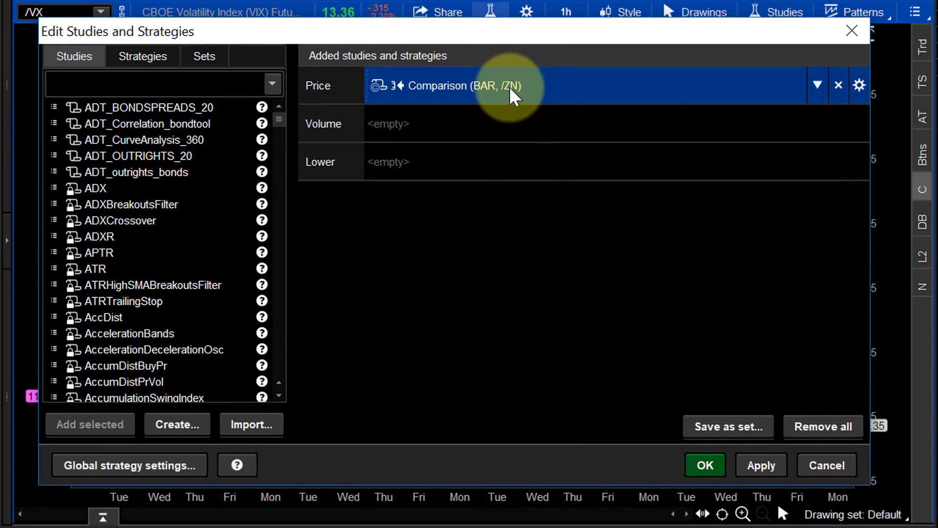
pyautogui.click(856, 87)
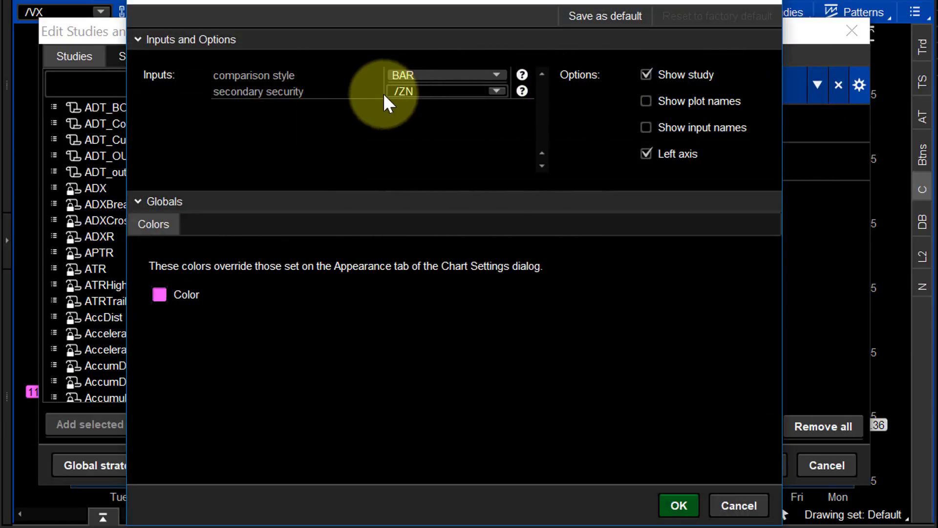
pyautogui.click(396, 93)
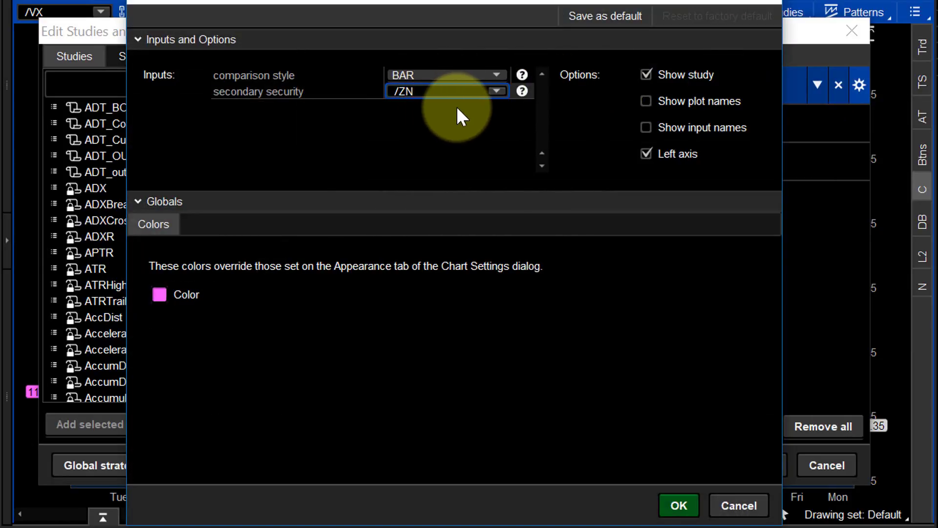
pyautogui.write('-')
pyautogui.click(677, 506)
pyautogui.click(704, 465)
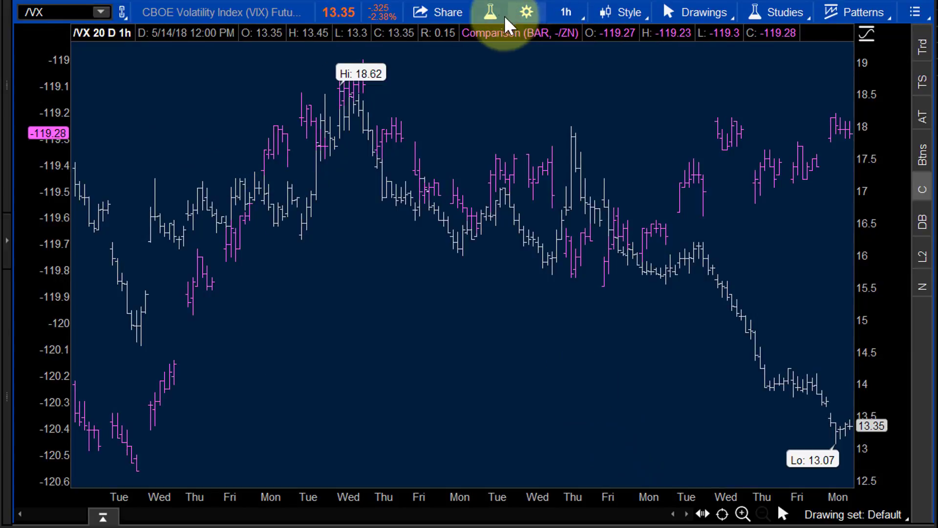
# Change the Comparison's secondary security to -/ES and apply it to the chart
pyautogui.click(491, 13)
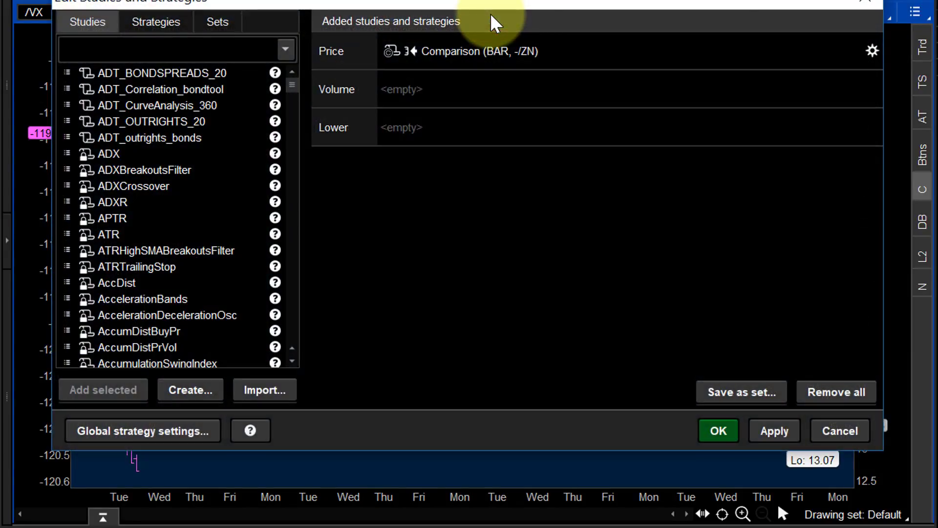
pyautogui.click(871, 49)
pyautogui.click(457, 57)
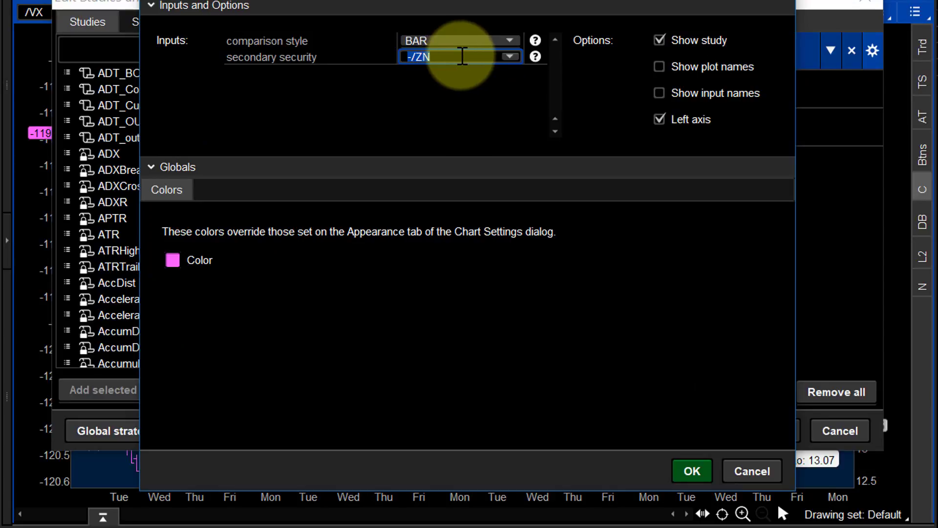
pyautogui.write('-')
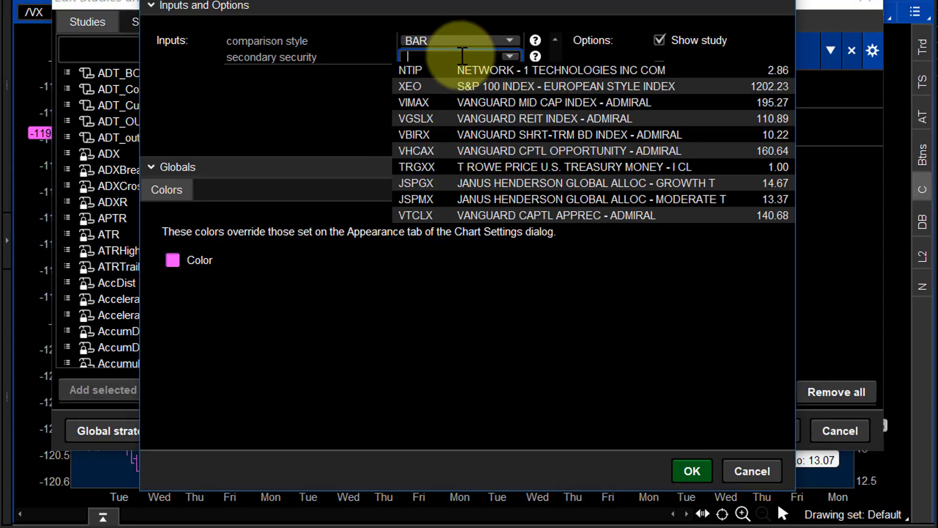
pyautogui.write('/ES')
pyautogui.press('Tab')
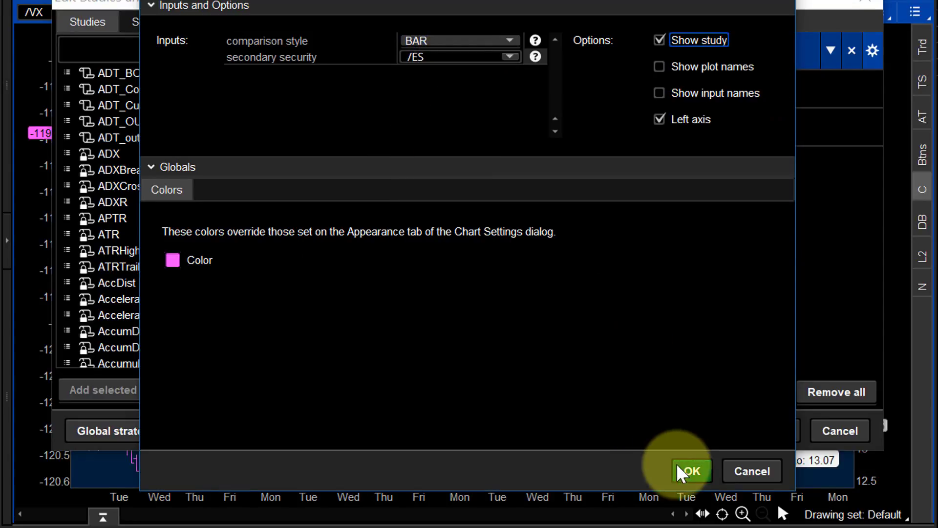
pyautogui.click(689, 471)
pyautogui.click(775, 430)
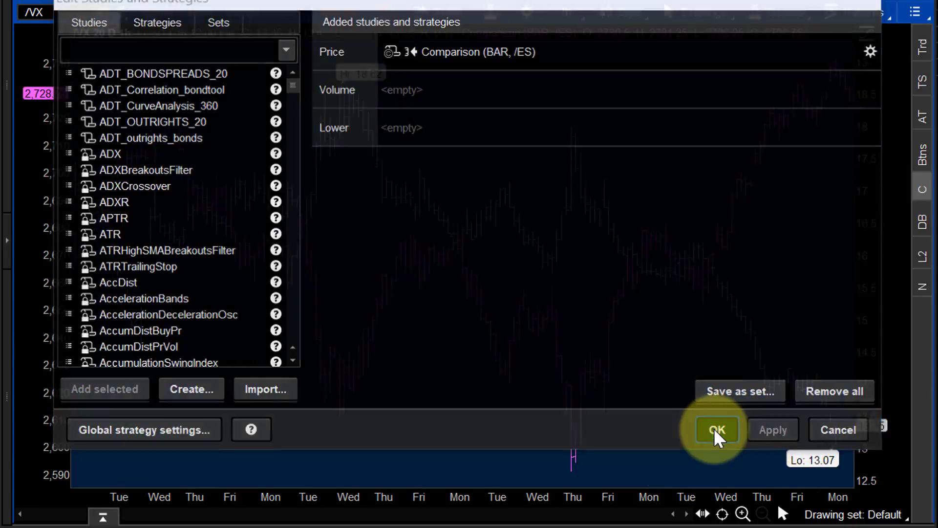
pyautogui.click(715, 429)
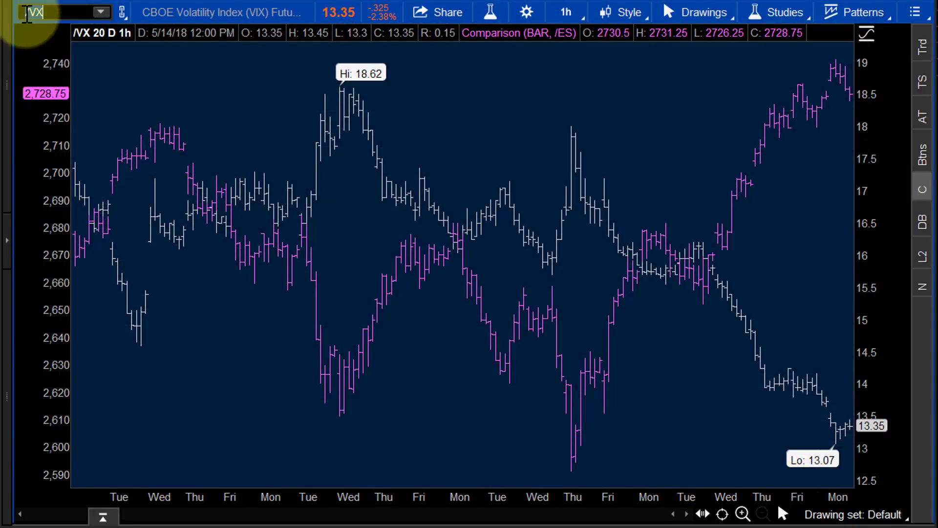
# Prefix the chart symbol with '-' to plot the inverted -/VX series
pyautogui.write('-')
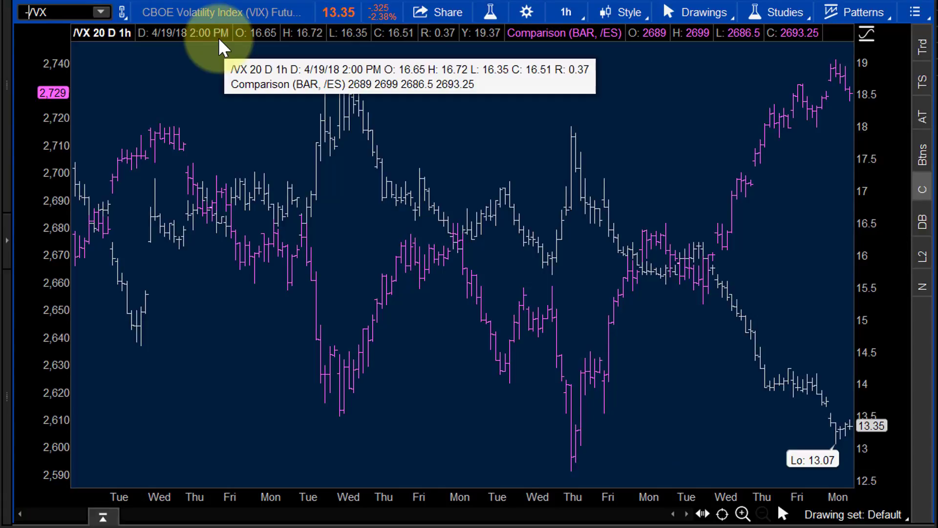
pyautogui.press('Return')
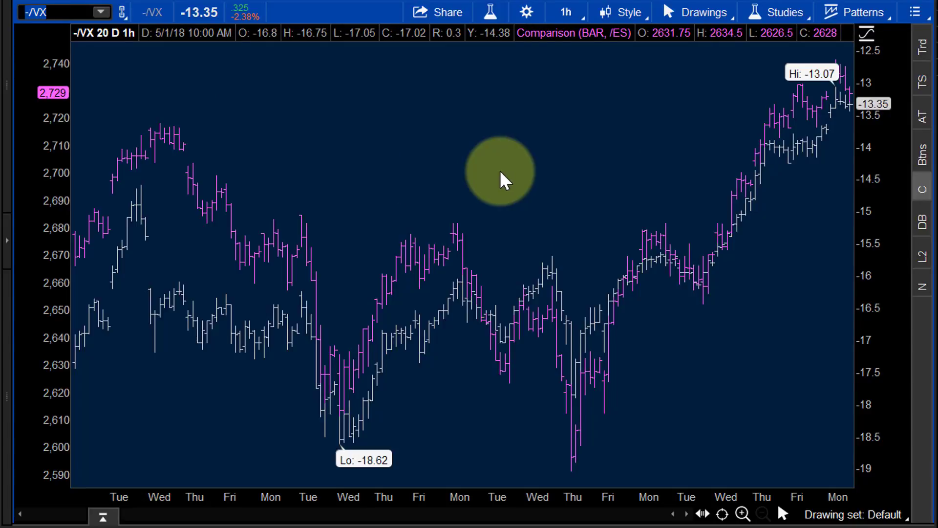
# Chart the /ZN-/ZB futures spread as the main symbol
pyautogui.click(490, 13)
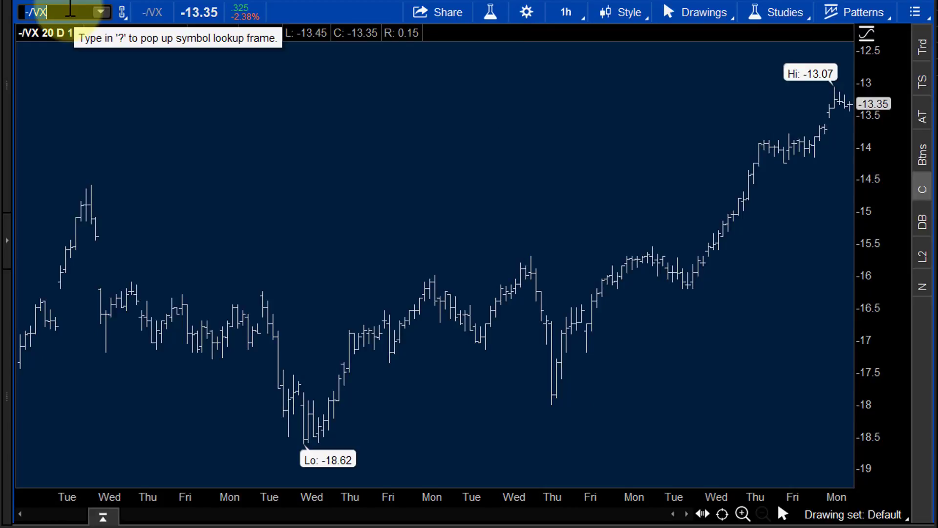
pyautogui.write('/ZN')
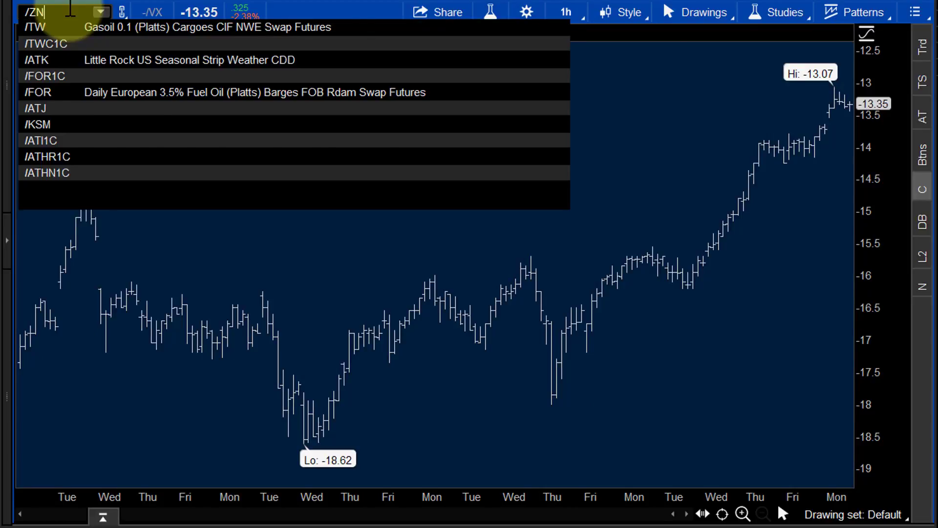
pyautogui.write('-/ZB')
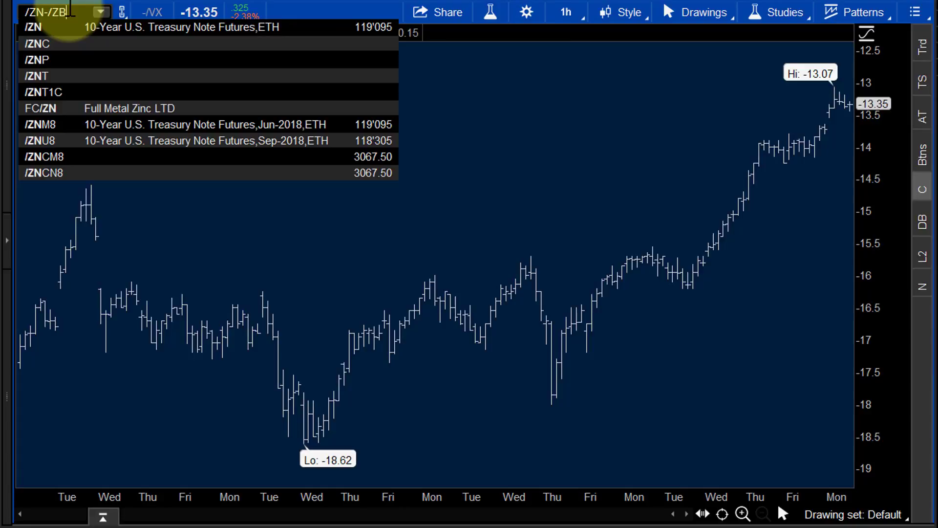
pyautogui.press('Return')
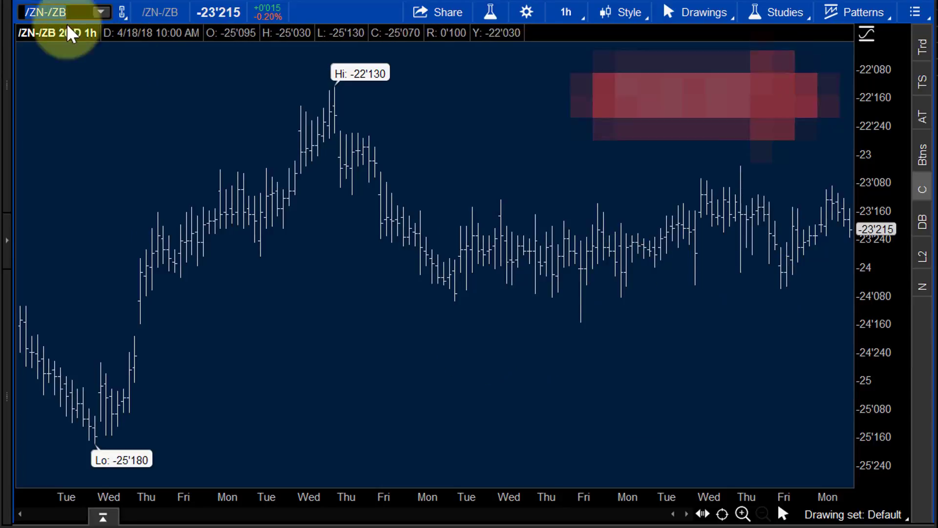
# Weight the spread to /ZN*3-/ZB by inserting *3 after /ZN
pyautogui.click(44, 17)
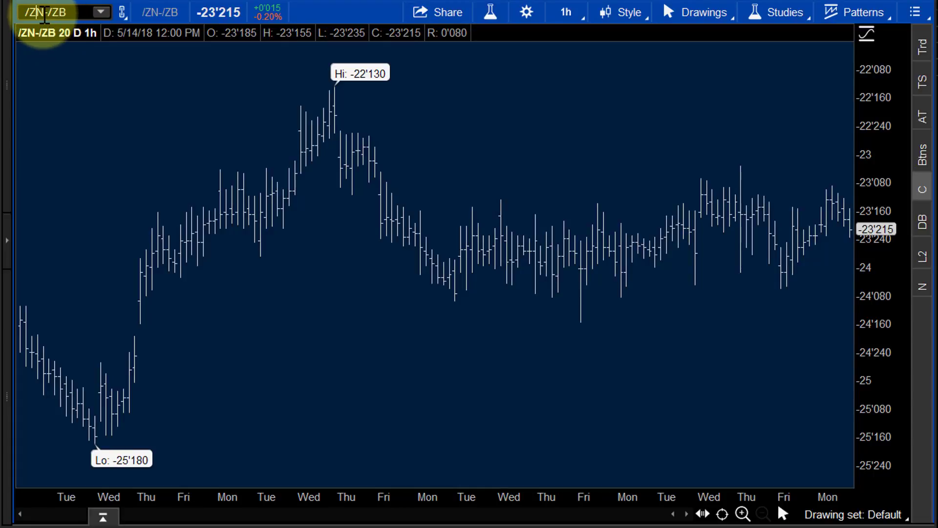
pyautogui.write('*3')
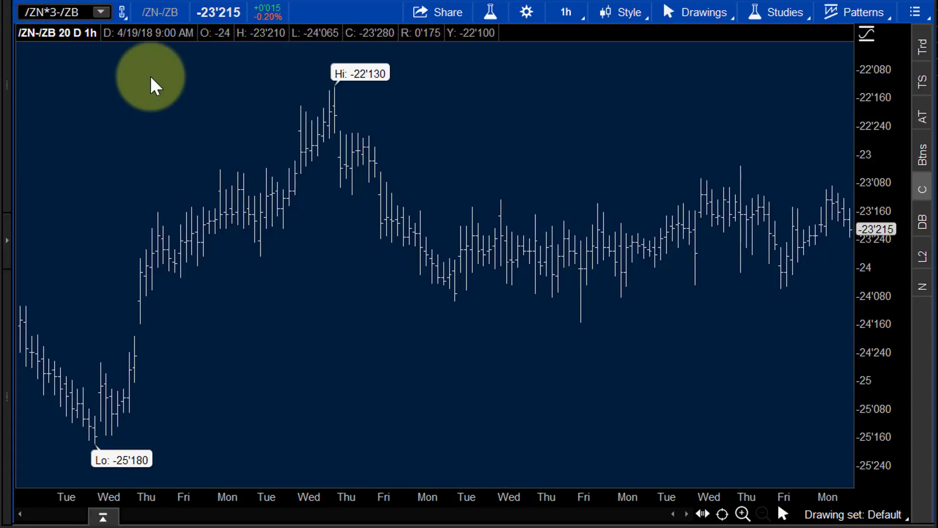
pyautogui.press('Return')
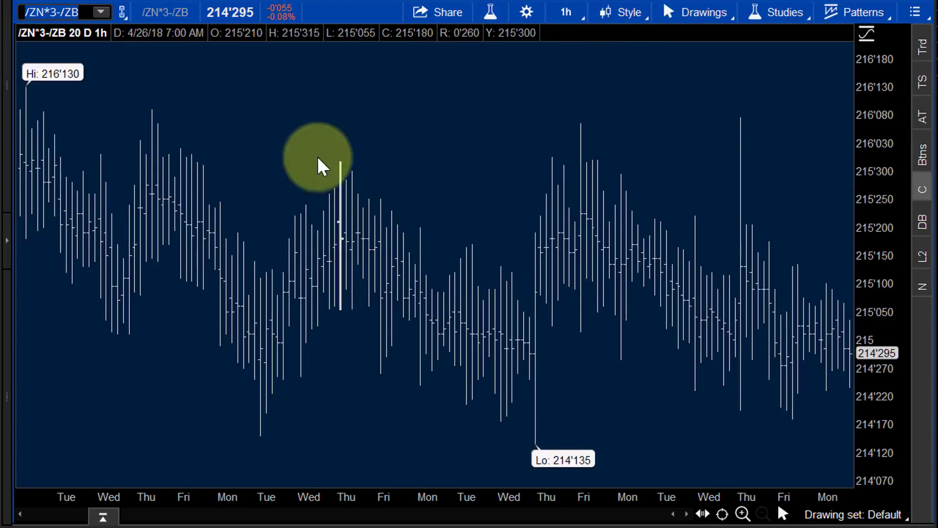
pyautogui.click(635, 9)
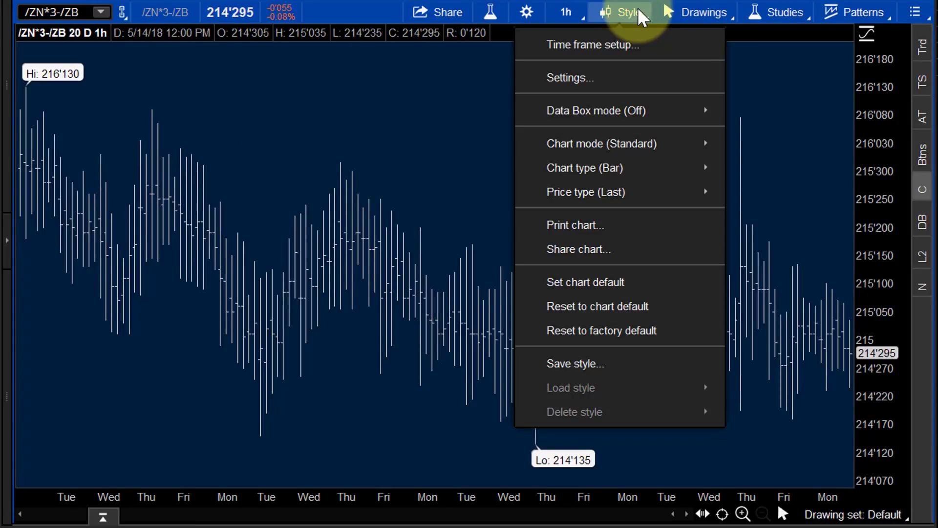
# Plot the /ZN*3-/ZB spread as a line on the 180 D : 4h timeframe
pyautogui.moveTo(687, 172)
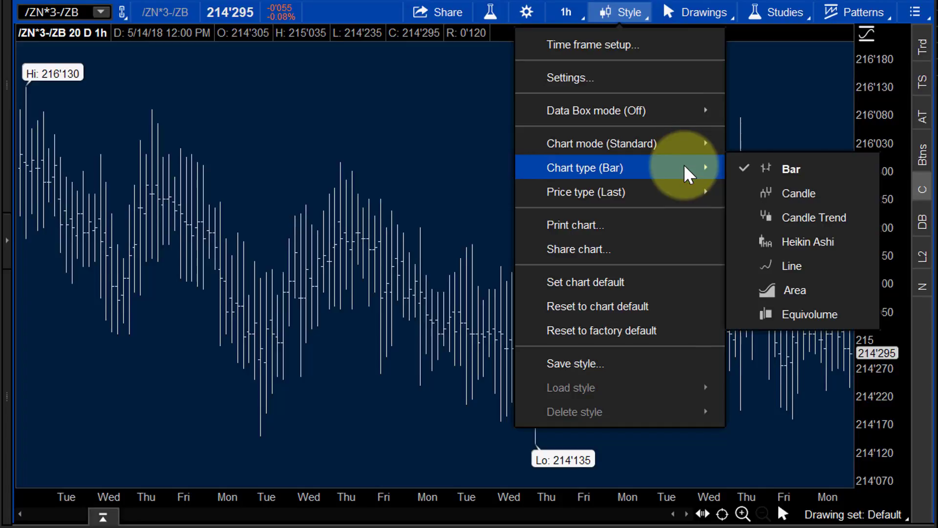
pyautogui.click(797, 266)
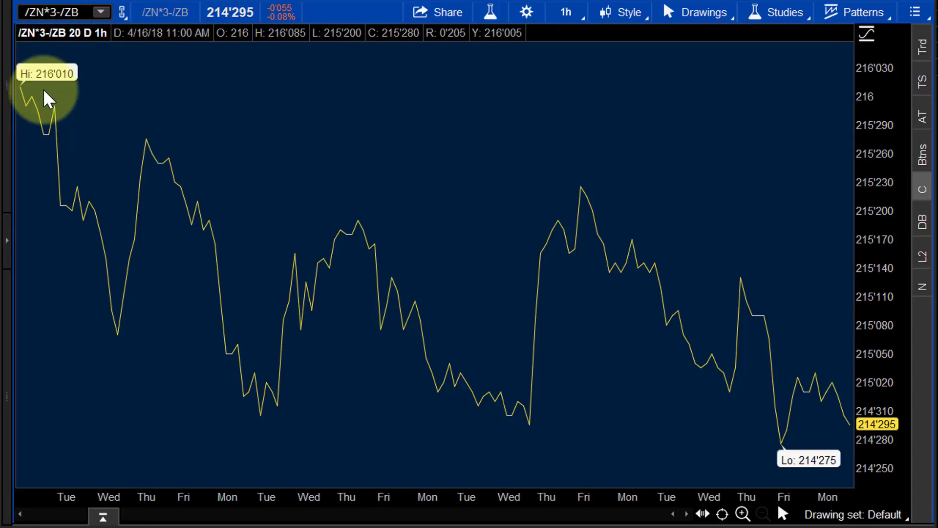
pyautogui.click(575, 13)
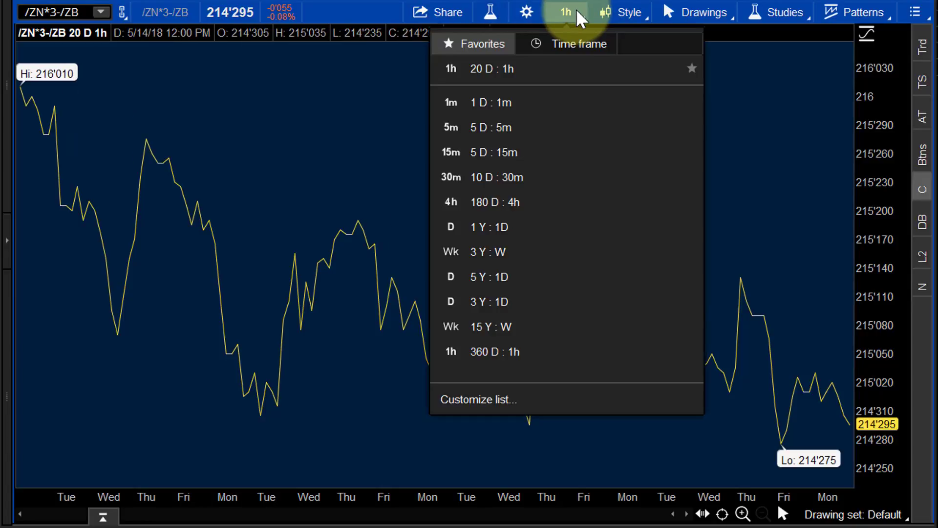
pyautogui.click(504, 202)
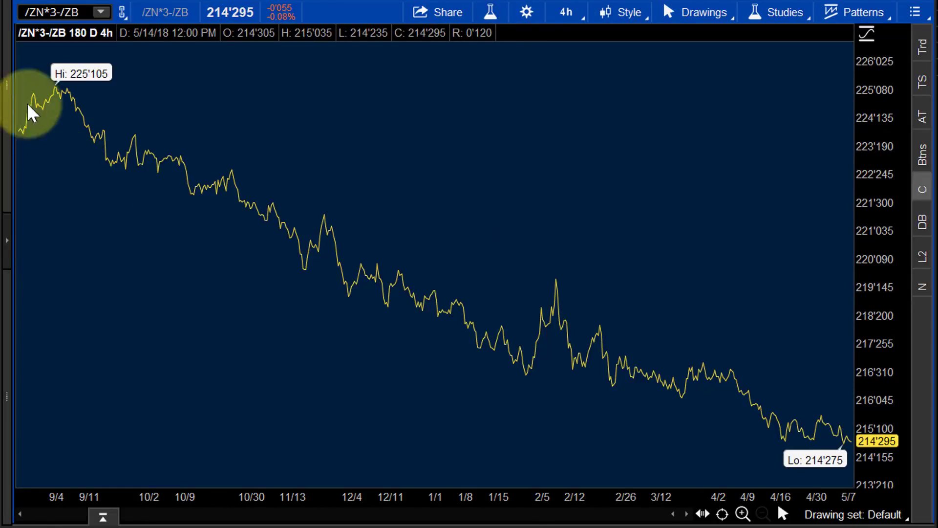